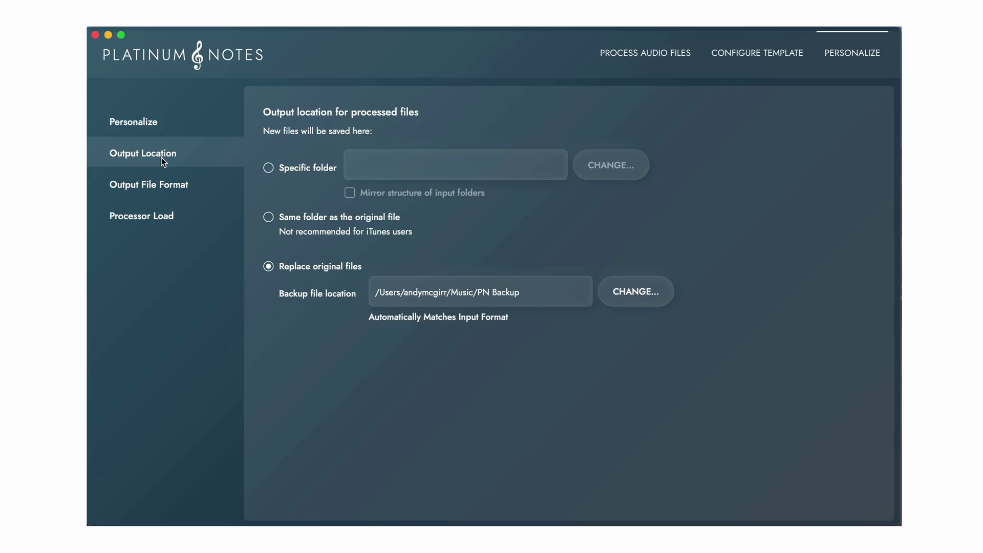
# Step: Set output location to the original folder, then to replacing original files, raising the warning
pyautogui.click(268, 218)
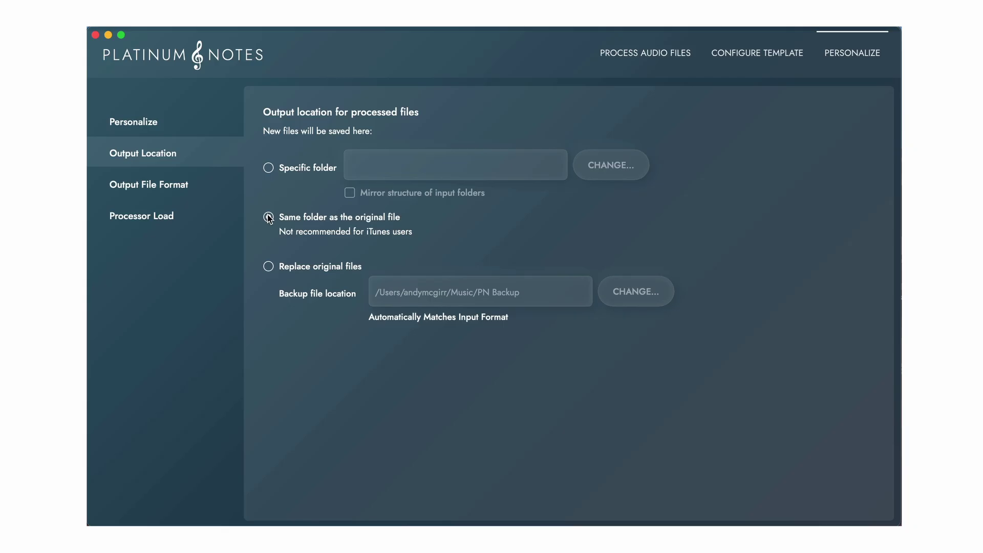
pyautogui.click(268, 267)
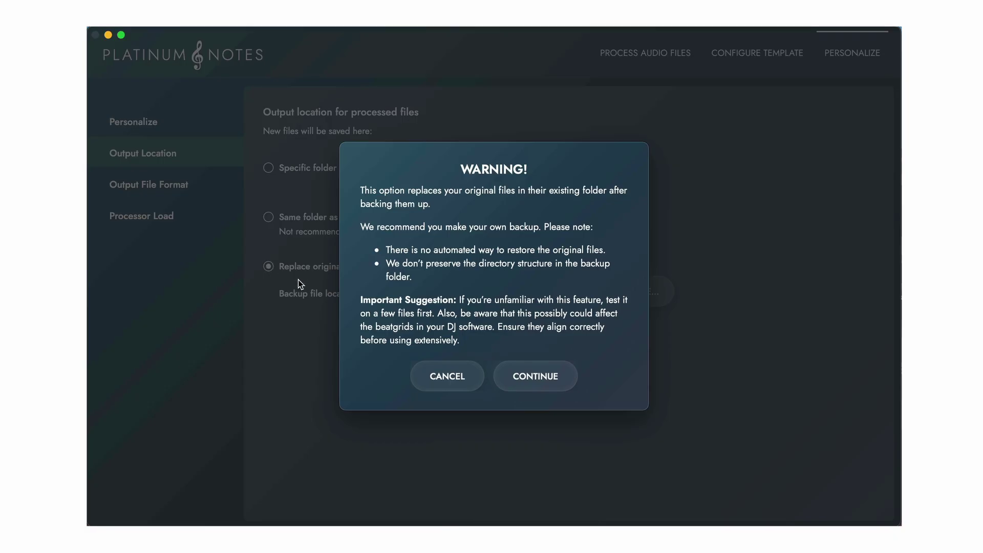
# Step: Continue past the warning so processed files replace the originals
pyautogui.click(508, 380)
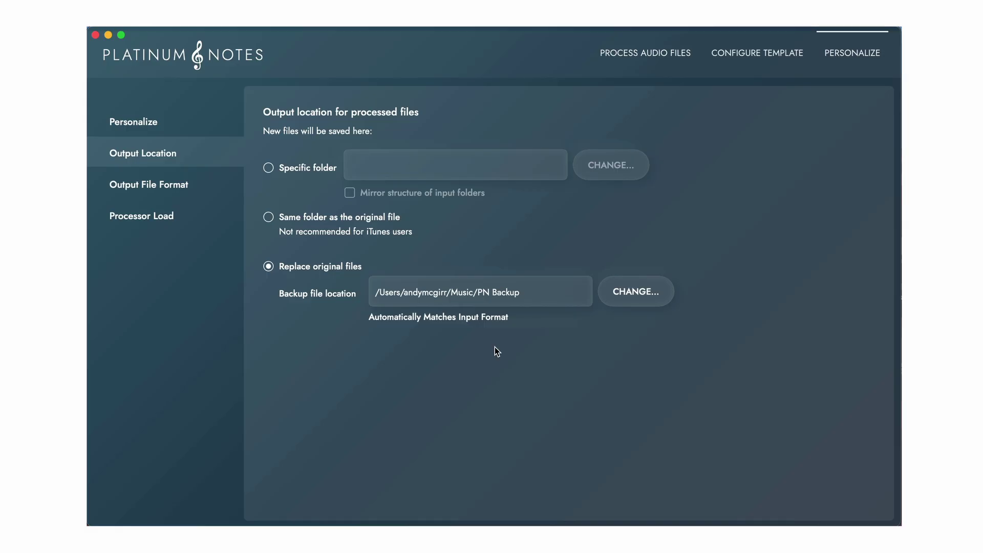
# Step: Show the Output File Format settings with Match Input Format selected
pyautogui.click(177, 186)
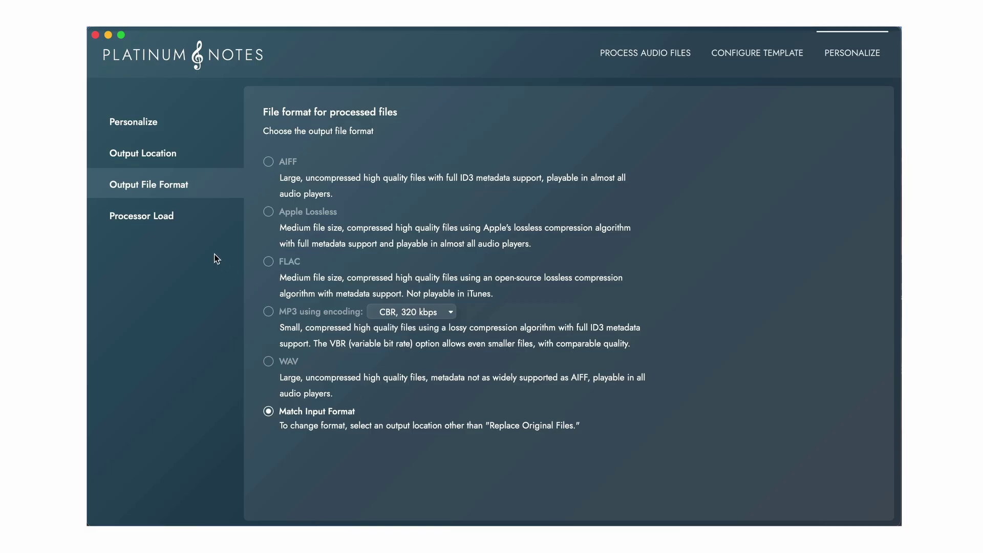
# Step: In Processor Load, try 4 processor cores and set the maximum back to 8
pyautogui.click(158, 214)
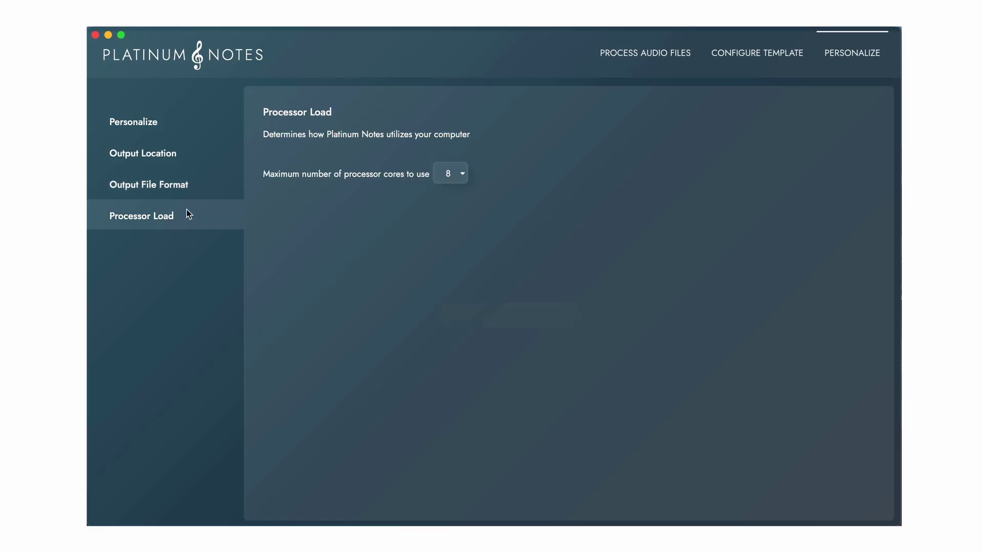
pyautogui.click(448, 174)
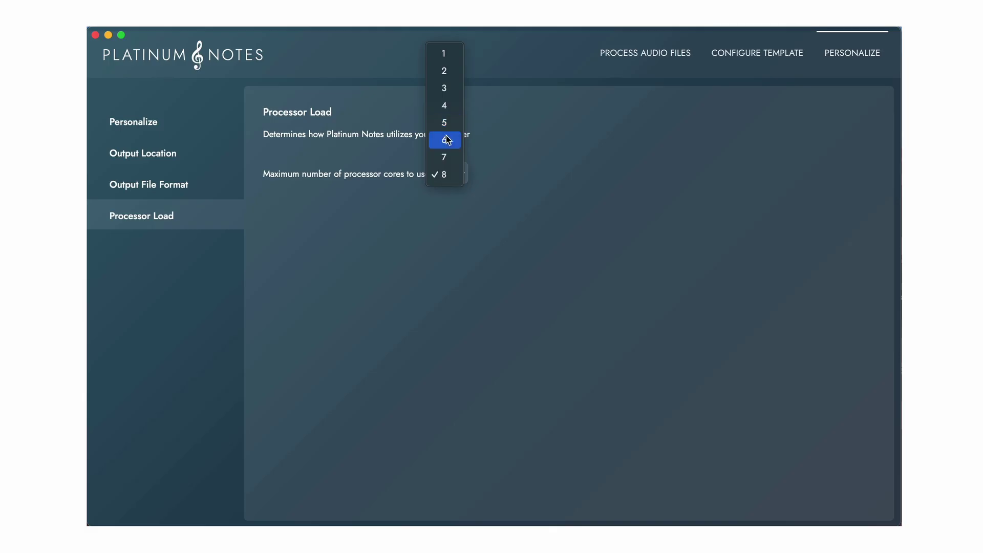
pyautogui.click(449, 176)
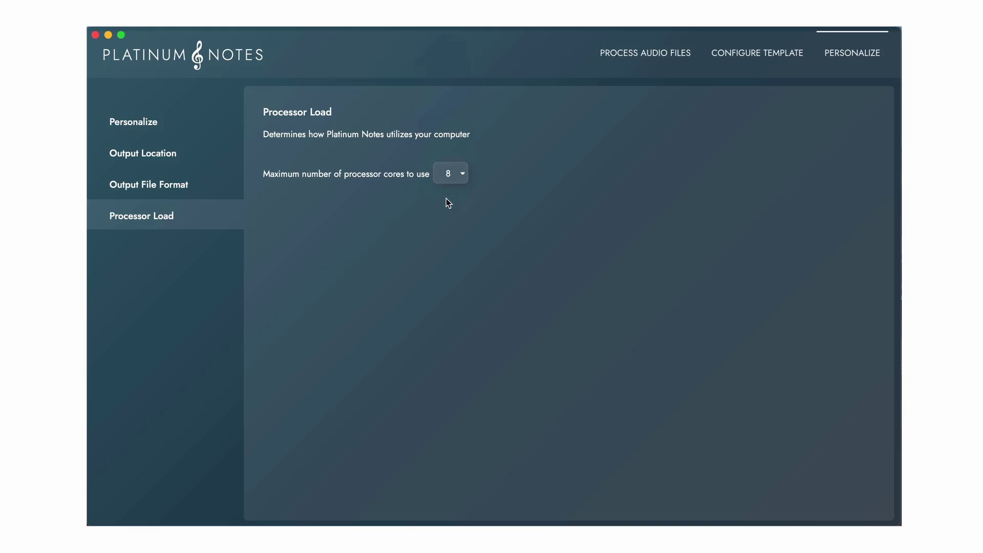
pyautogui.click(450, 177)
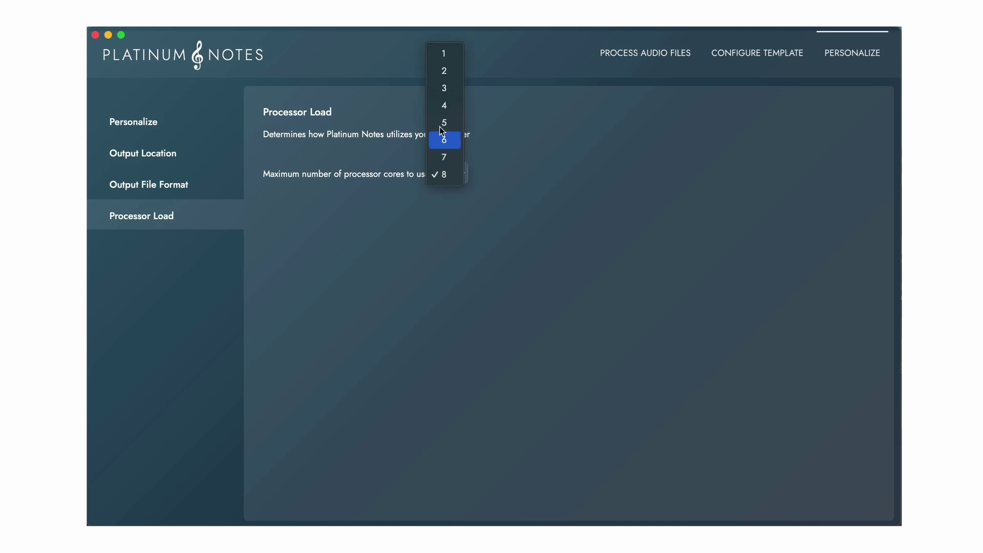
pyautogui.click(443, 107)
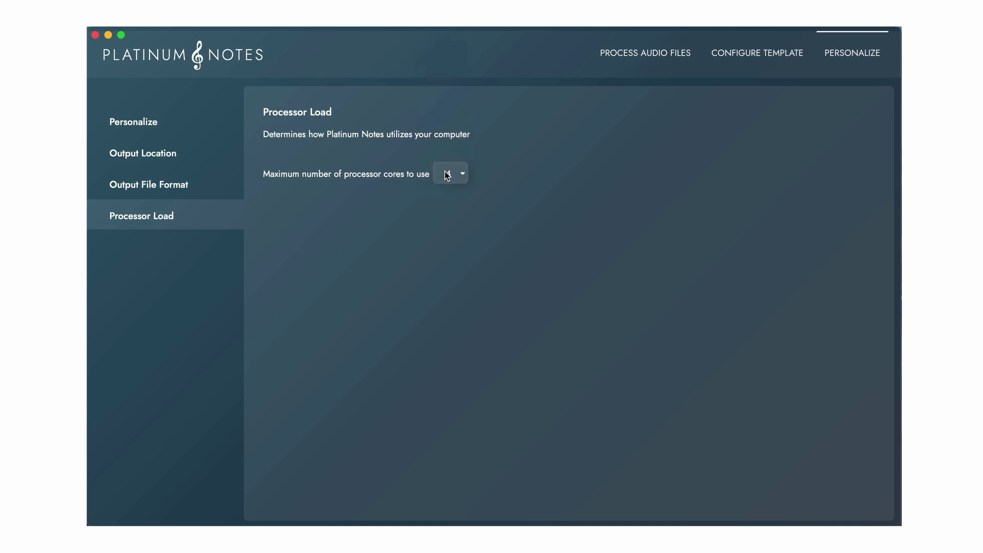
pyautogui.click(447, 178)
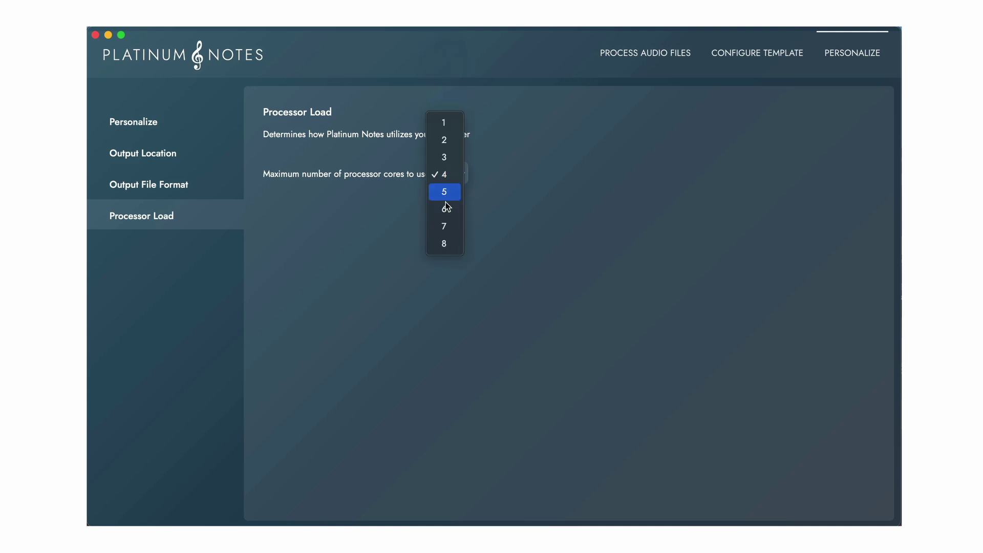
pyautogui.click(445, 244)
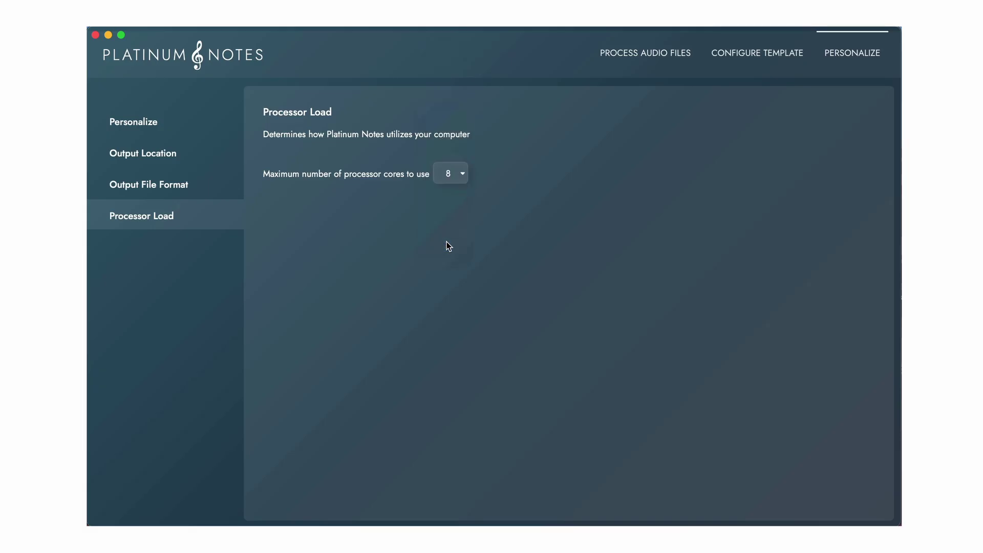
# Step: Duplicate The Official Platinum Notes Template into an editable copy
pyautogui.click(730, 54)
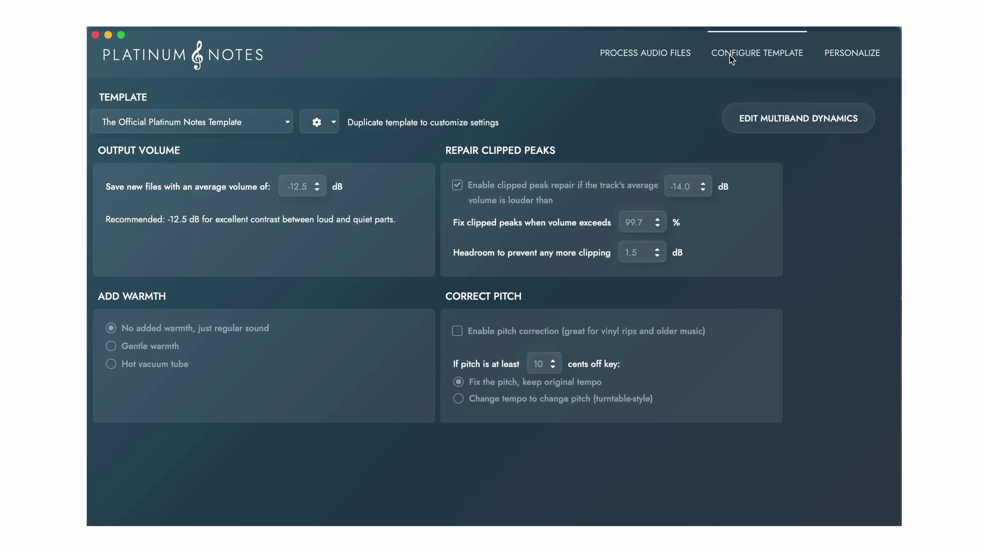
pyautogui.click(220, 121)
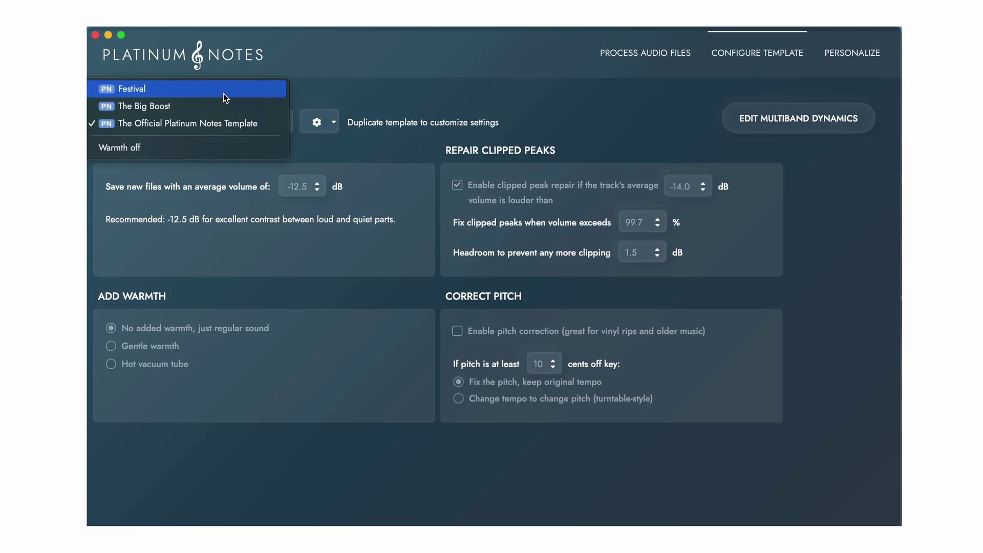
pyautogui.click(213, 122)
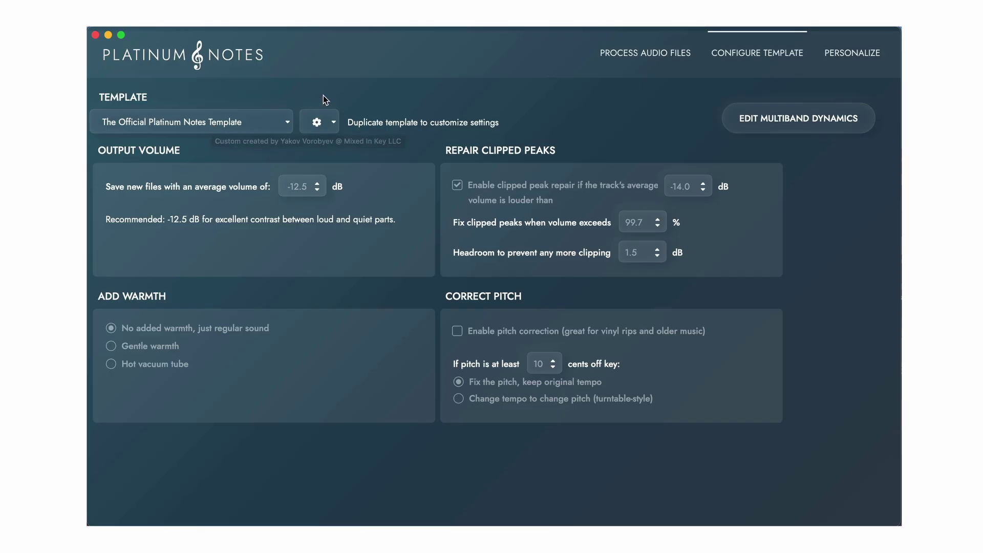
pyautogui.click(331, 122)
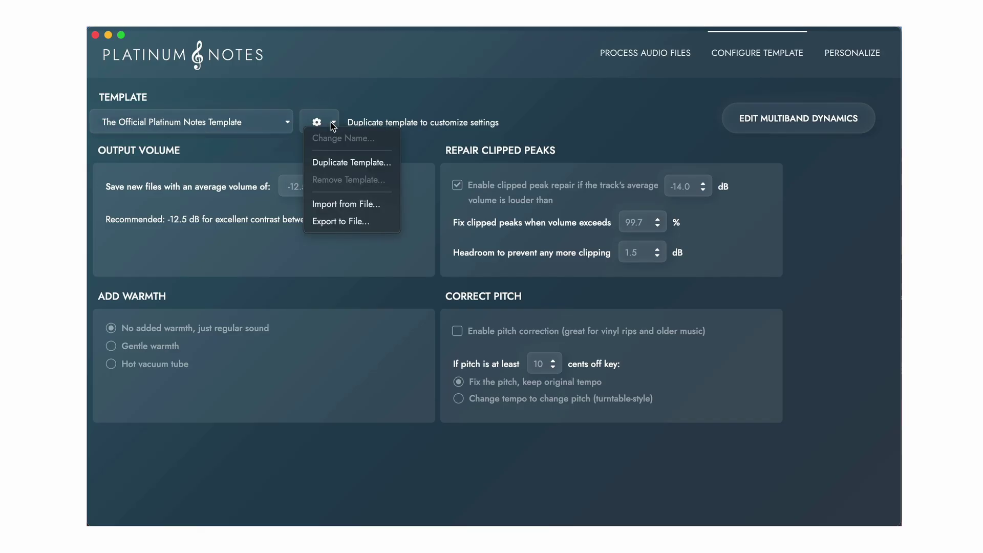
pyautogui.click(332, 161)
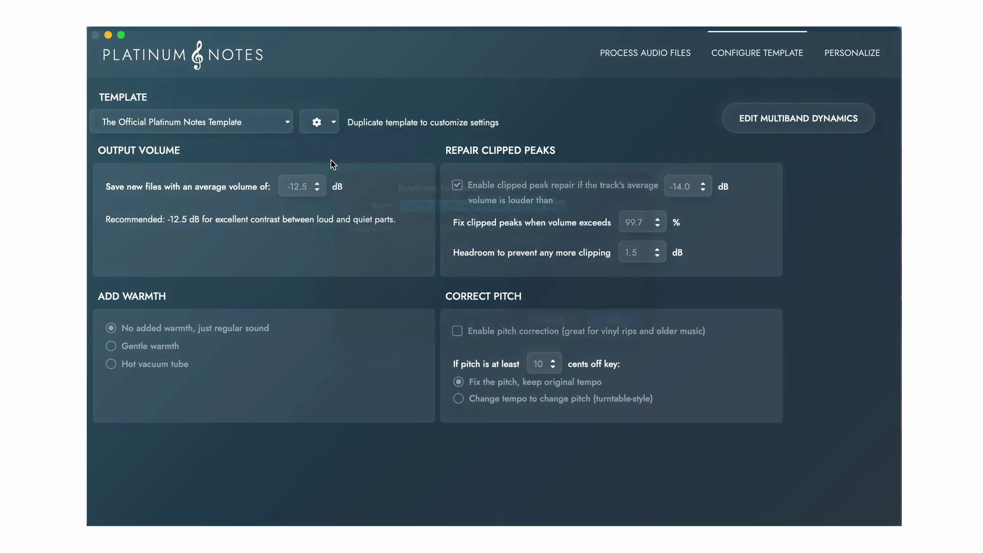
pyautogui.click(610, 340)
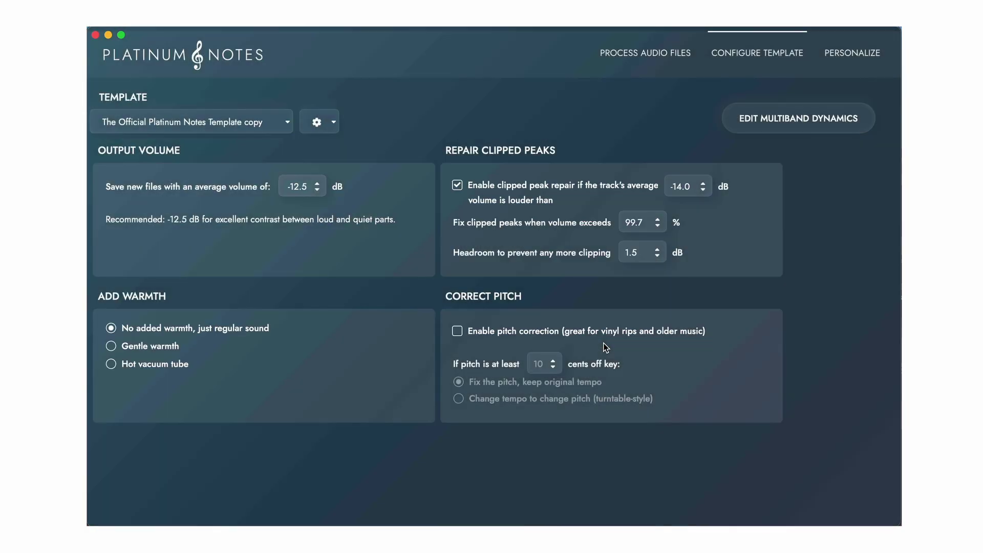
# Step: Nudge the average output volume to -12.4 dB and return it to -12.5 dB
pyautogui.click(317, 184)
pyautogui.click(317, 189)
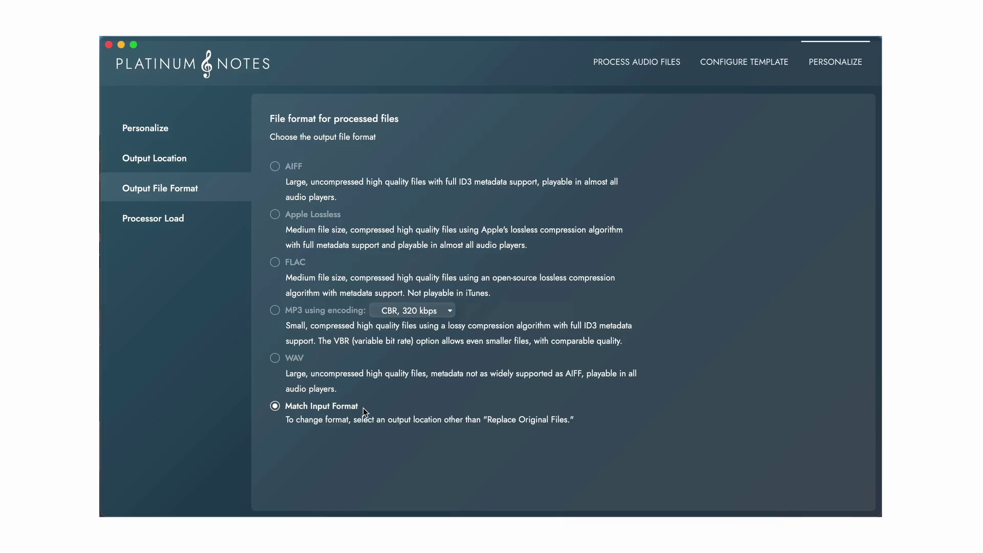
# Step: Set the output location to the same folder as the original file
pyautogui.click(172, 162)
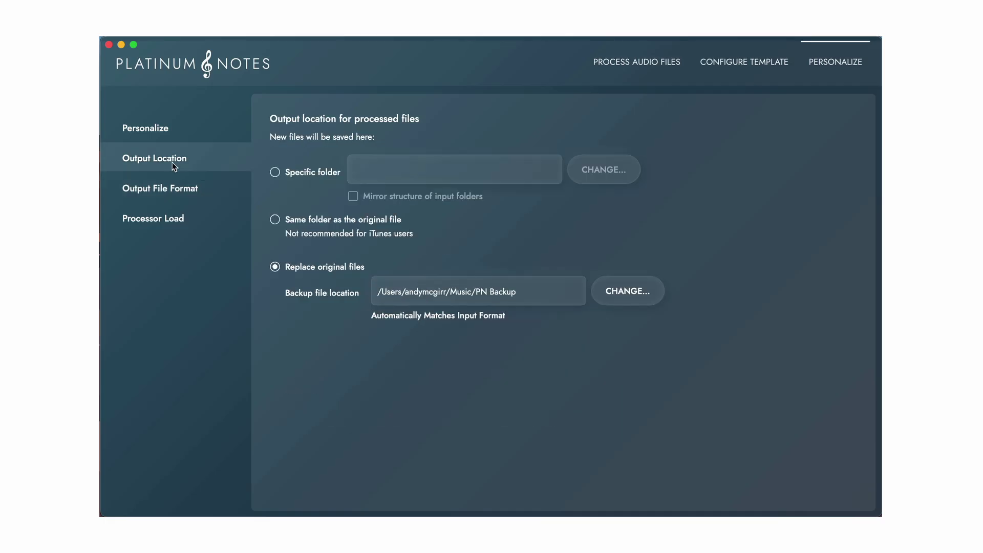
pyautogui.click(275, 220)
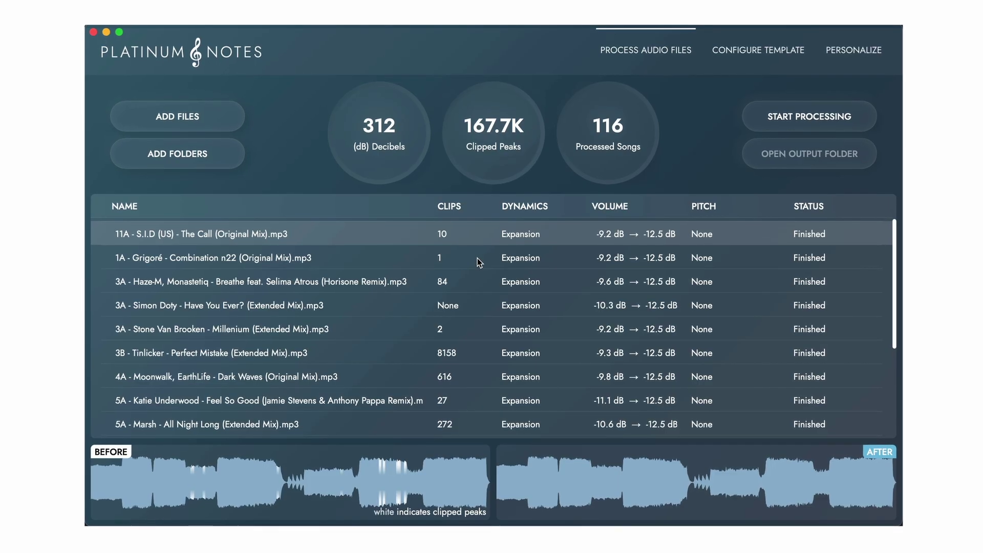
# Step: Restore the processed tracks to their original files via Restore Original File
pyautogui.click(477, 258)
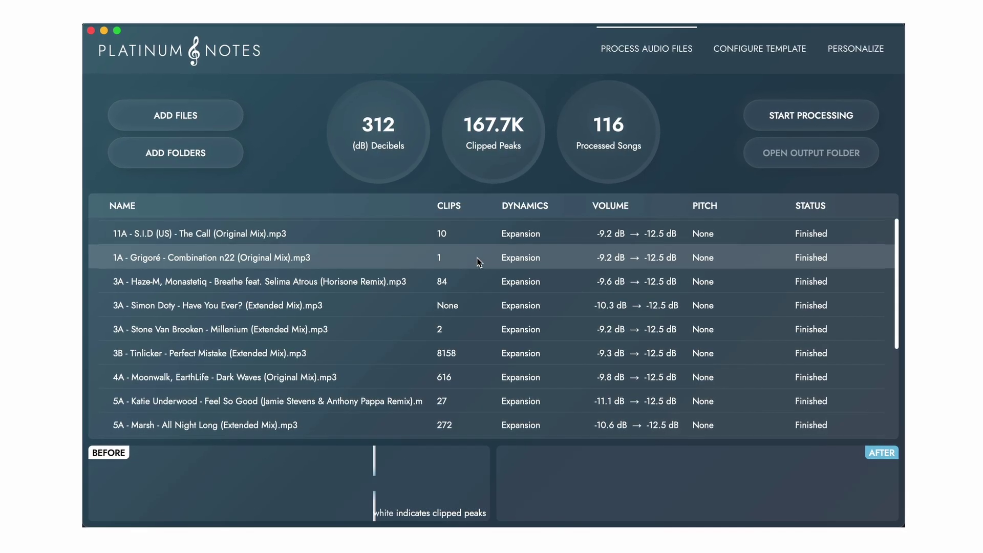
pyautogui.rightClick(478, 261)
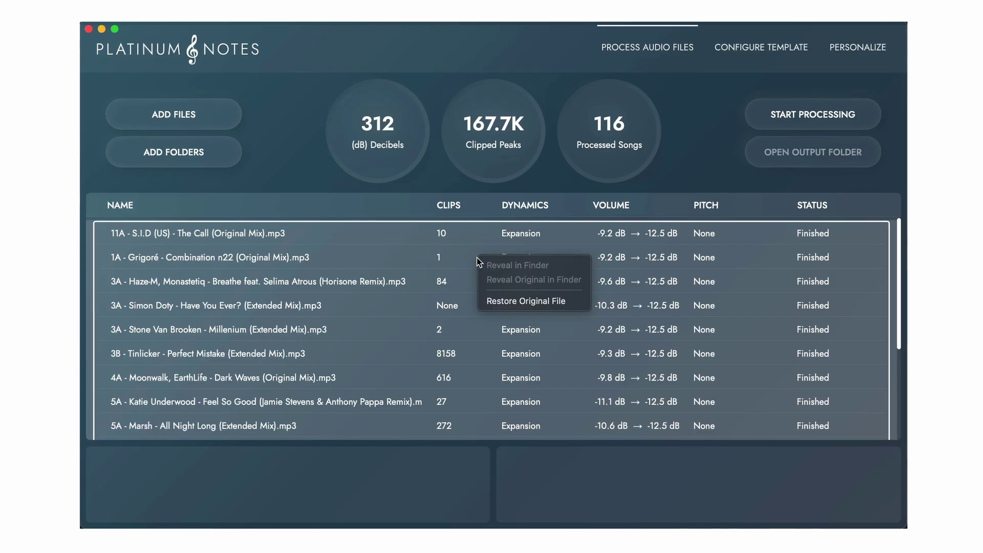
pyautogui.click(501, 302)
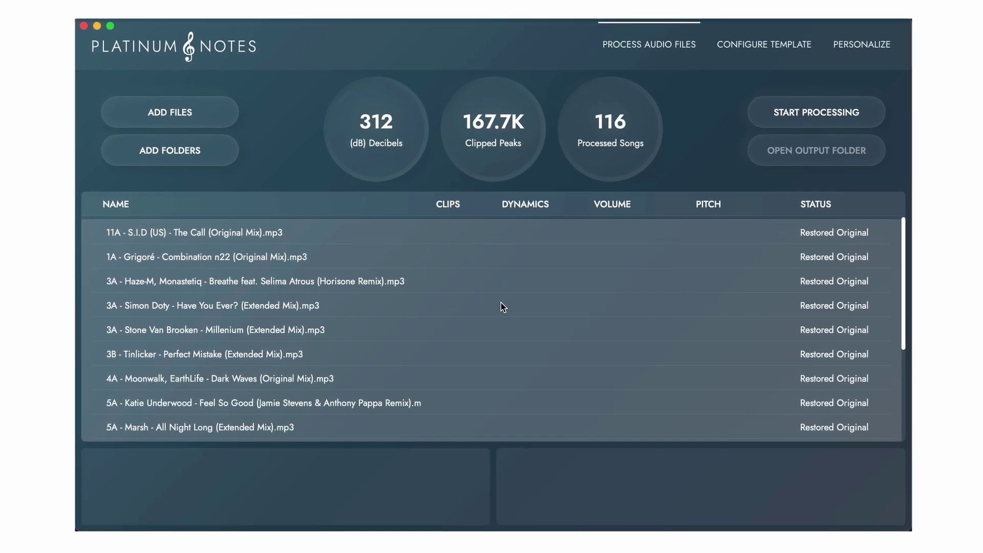